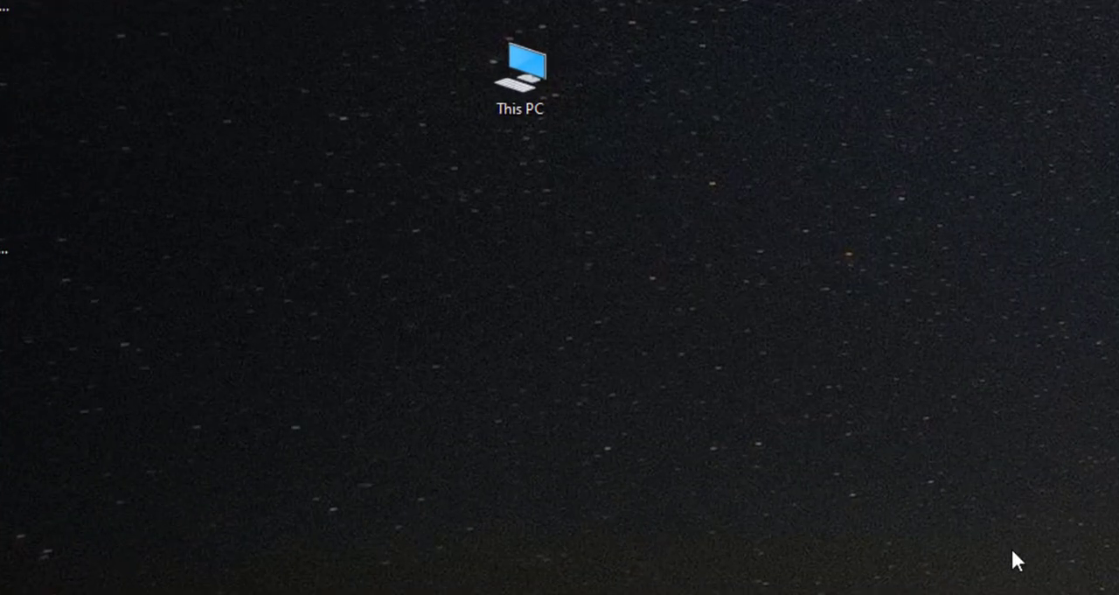
# - Open the properties of This PC and check the processor, installed RAM, device ID and system type
pyautogui.rightClick(525, 104)
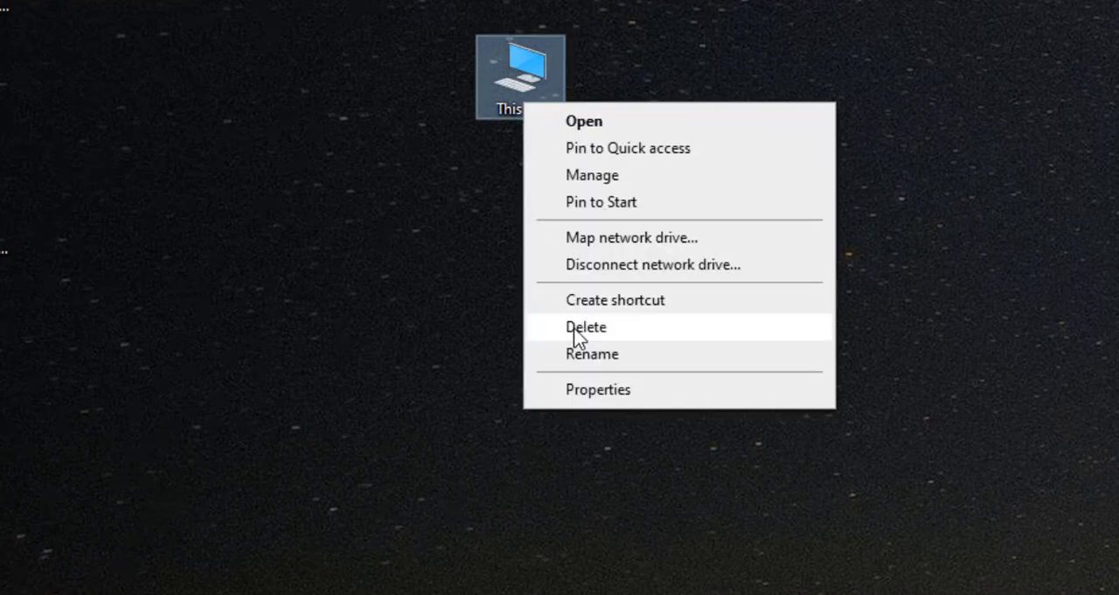
pyautogui.click(588, 389)
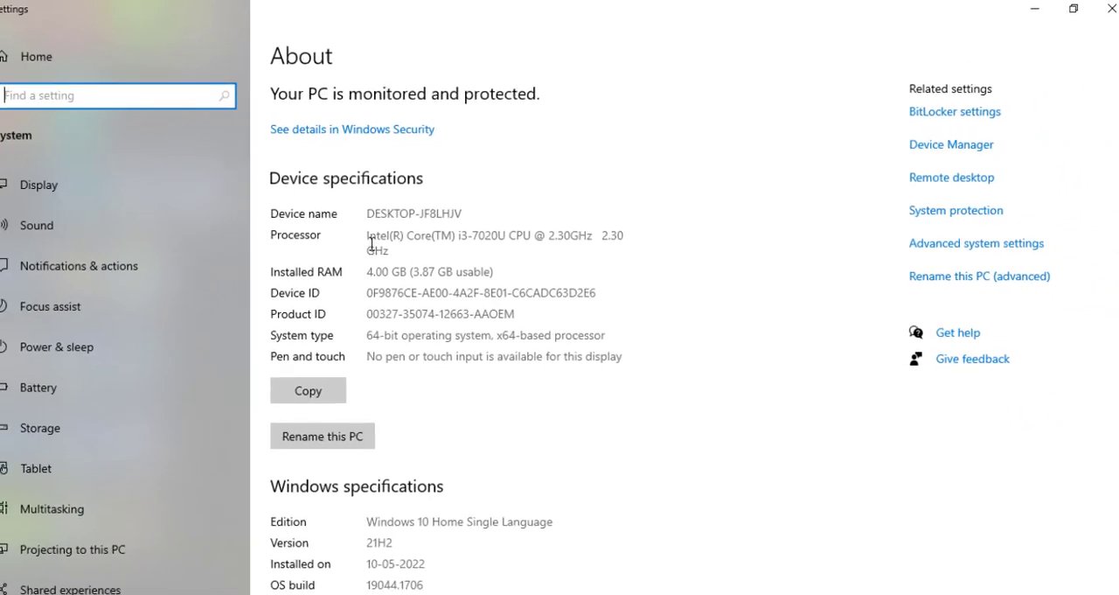
pyautogui.moveTo(371, 235); pyautogui.dragTo(393, 250)
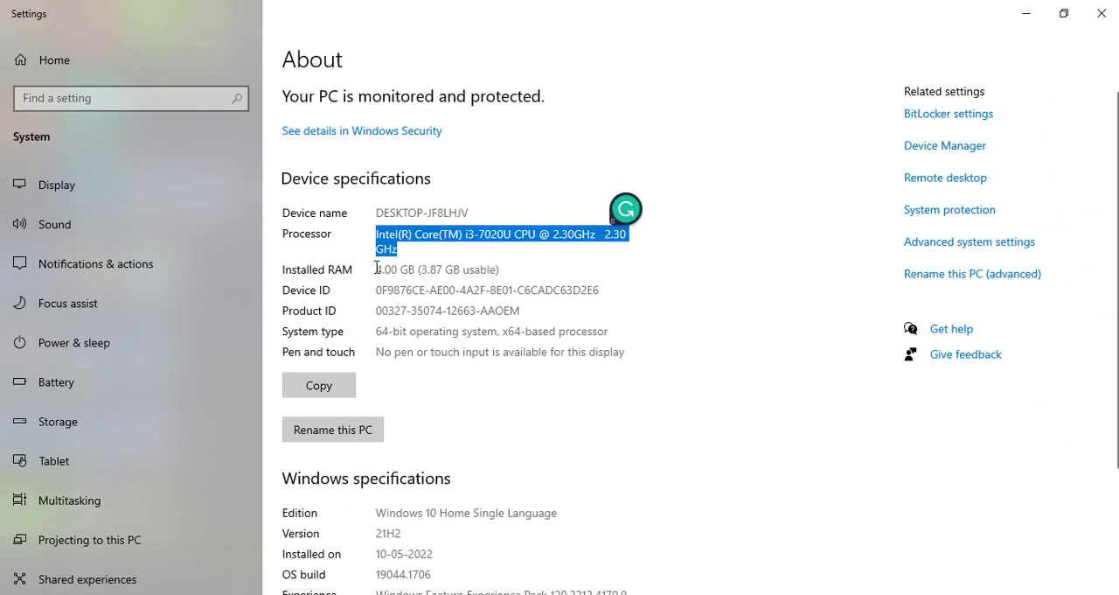
pyautogui.click(404, 270)
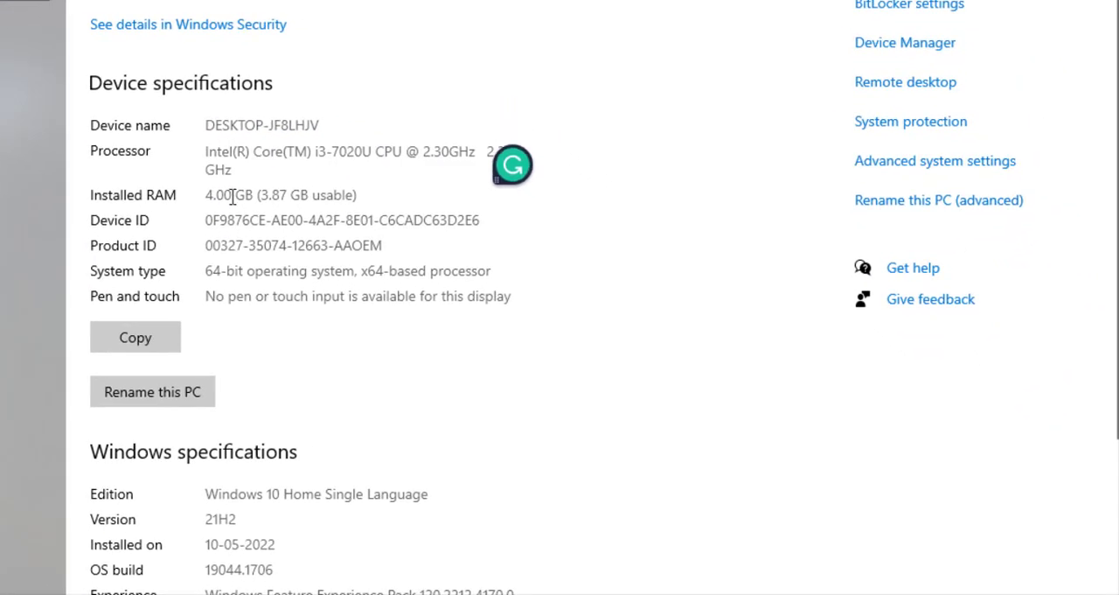
pyautogui.moveTo(205, 196); pyautogui.dragTo(358, 196)
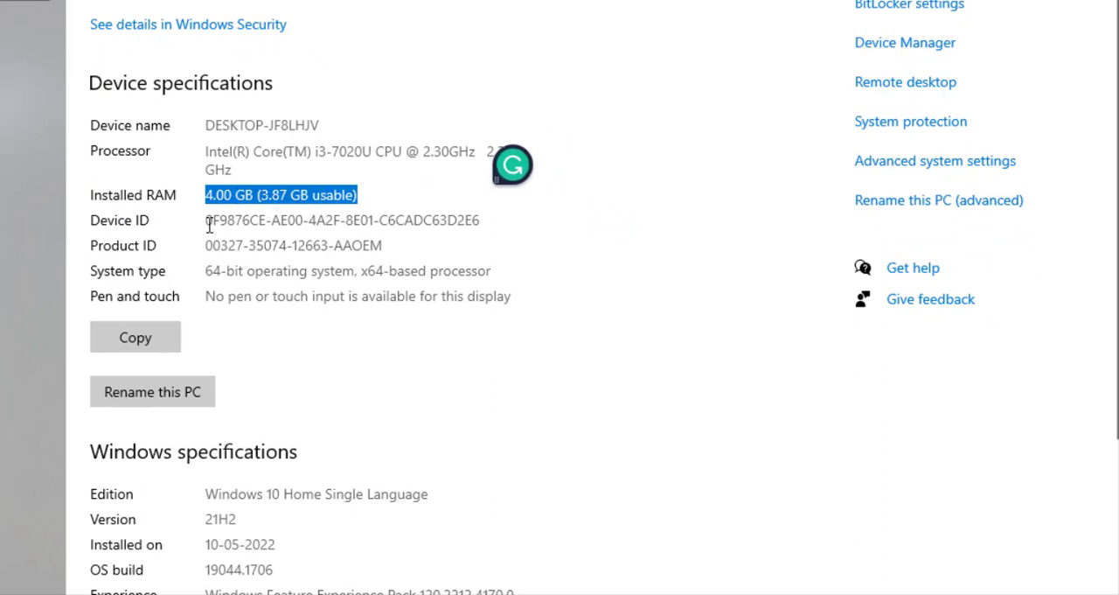
pyautogui.moveTo(212, 222); pyautogui.dragTo(273, 224)
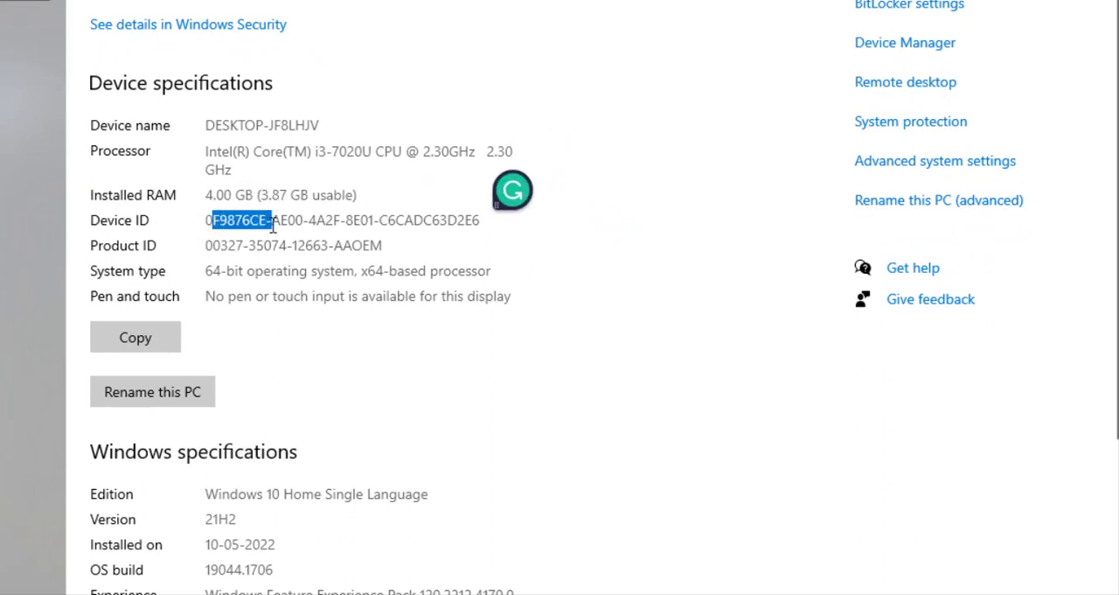
pyautogui.moveTo(207, 271); pyautogui.dragTo(487, 272)
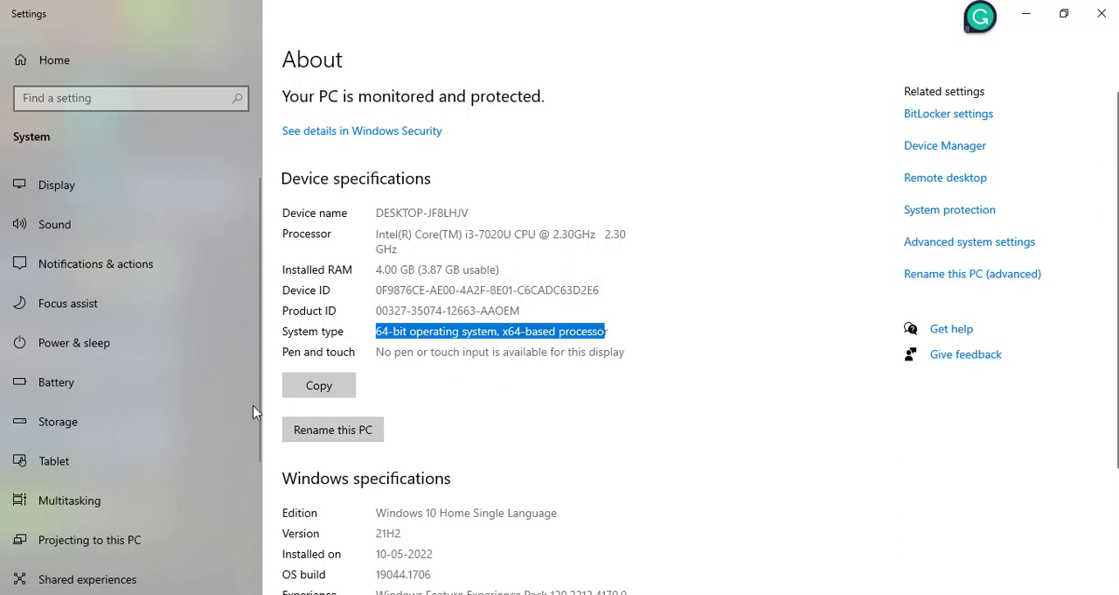
# - Review the local disk's storage usage and the usage on other drives, and close Settings
pyautogui.click(73, 425)
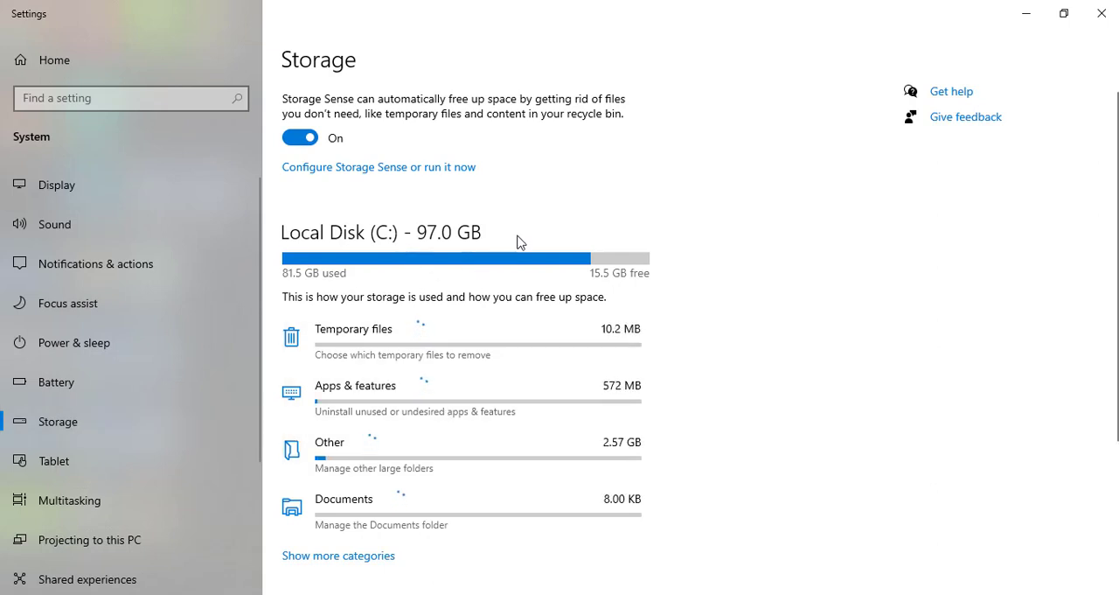
pyautogui.scroll(-4, 699, 350)
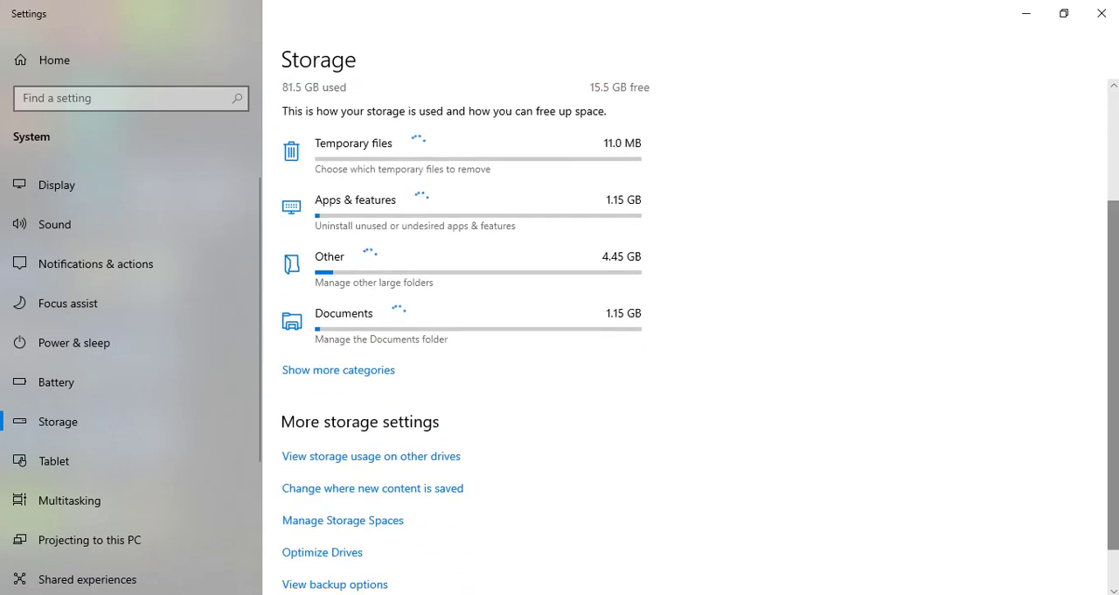
pyautogui.click(411, 463)
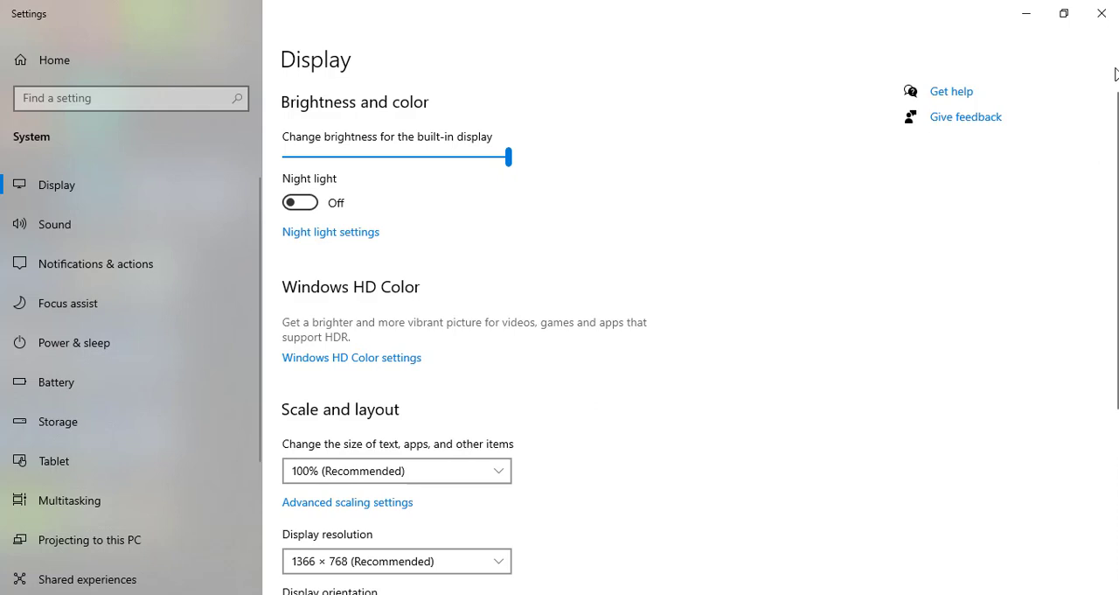
pyautogui.click(1099, 16)
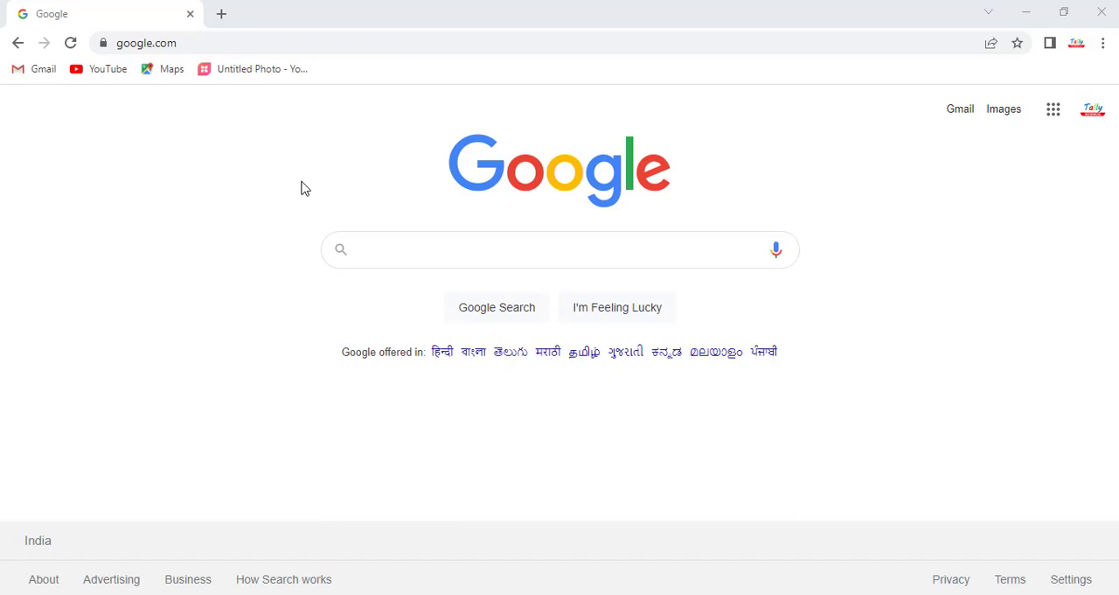
pyautogui.click(413, 46)
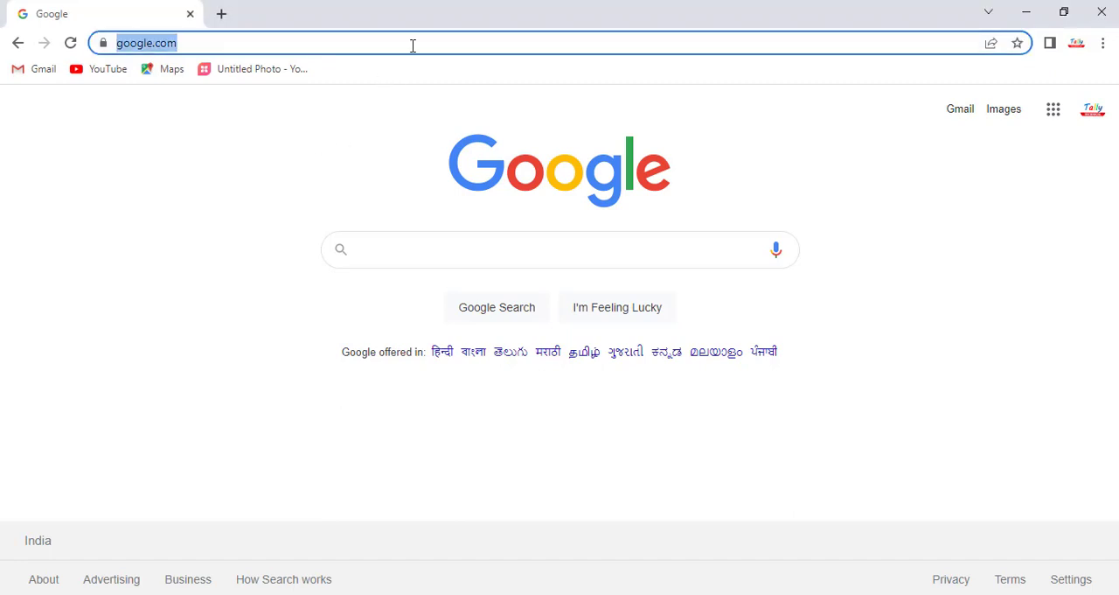
pyautogui.write('ww')
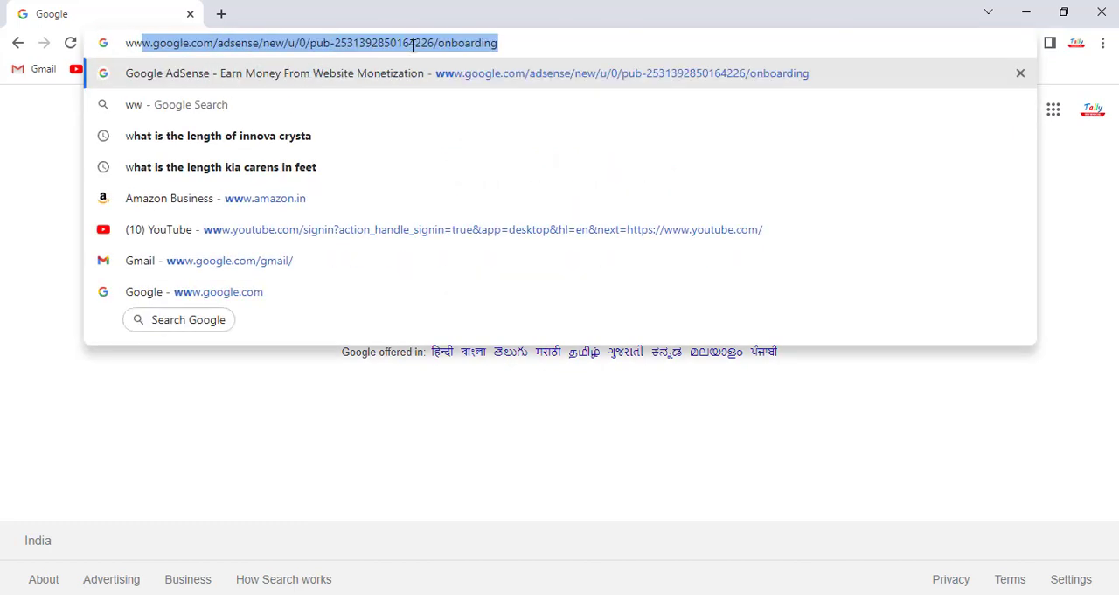
pyautogui.write('w.tal')
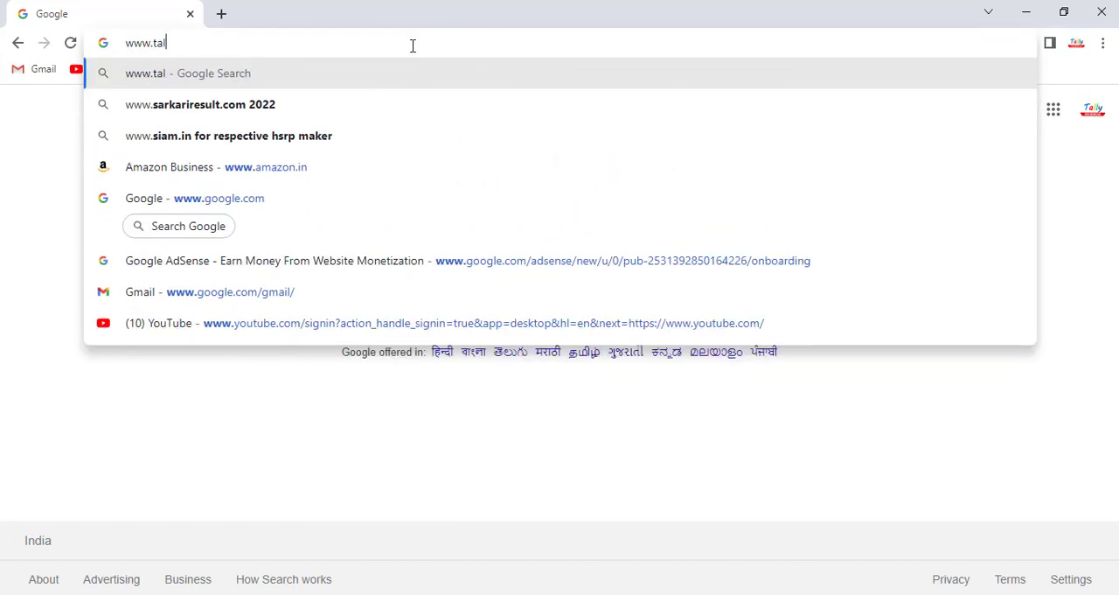
pyautogui.write('lysolution')
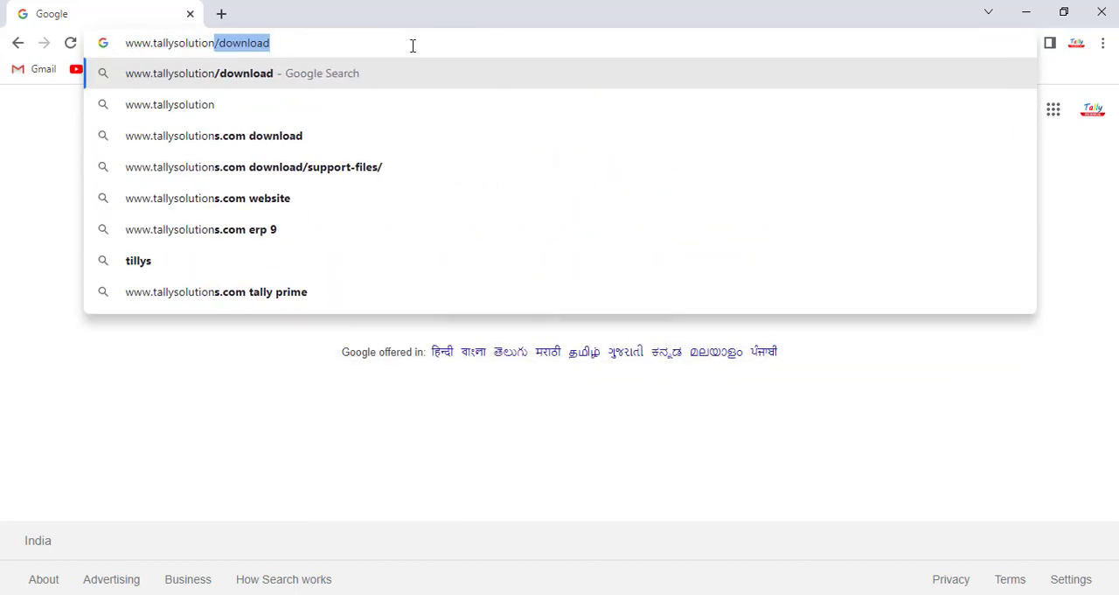
pyautogui.write('s.com')
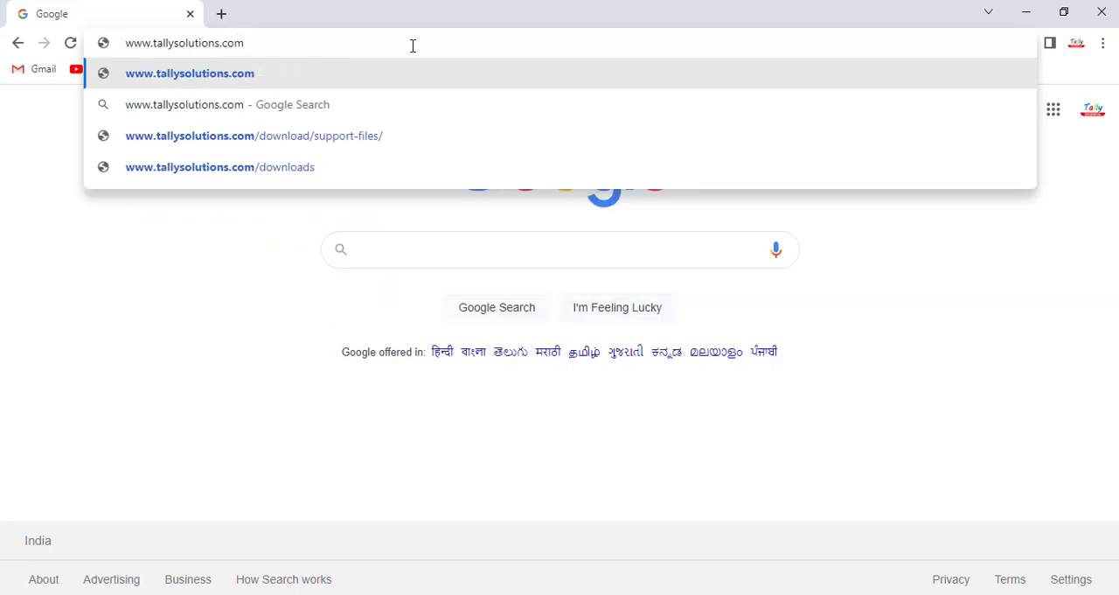
pyautogui.press('Return')
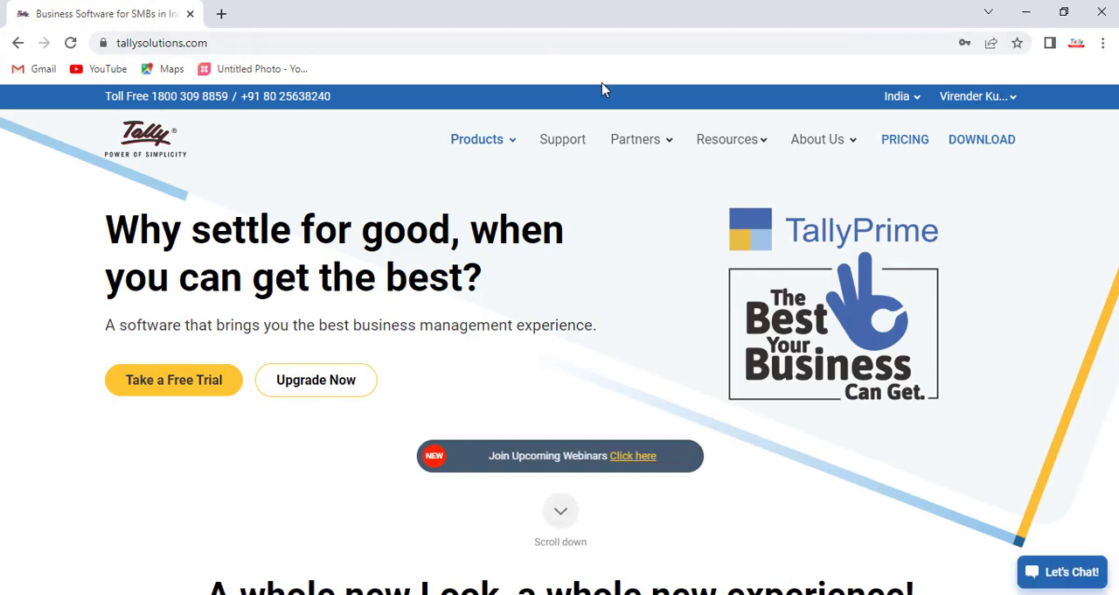
# - Download TallyPrime Rel 2.1 from the site's download page and launch setup.exe from the Downloads folder
pyautogui.click(1006, 148)
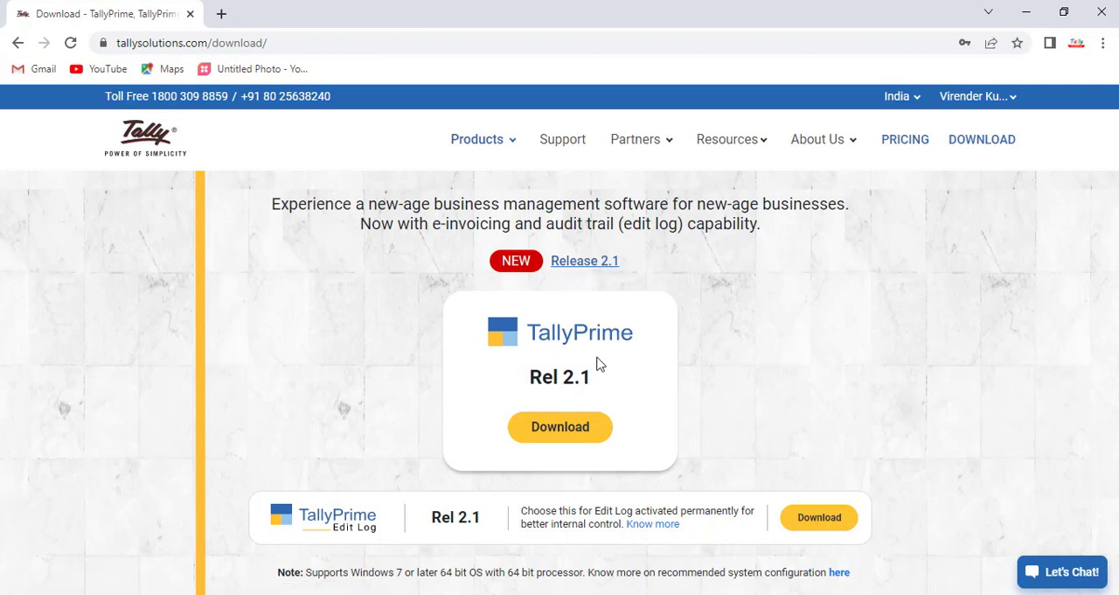
pyautogui.click(579, 437)
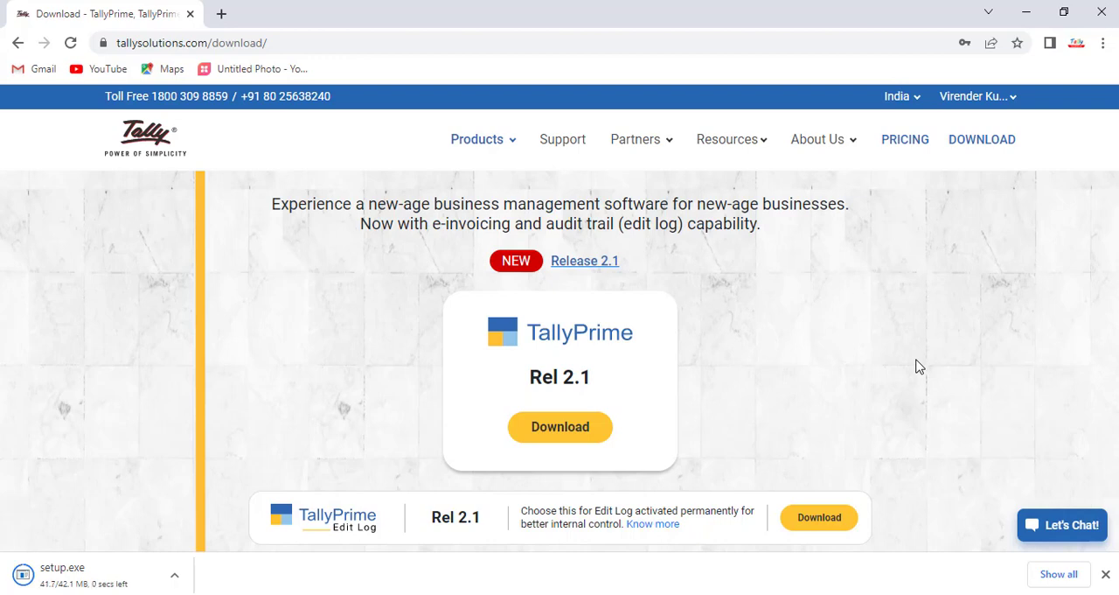
pyautogui.click(174, 577)
pyautogui.click(223, 524)
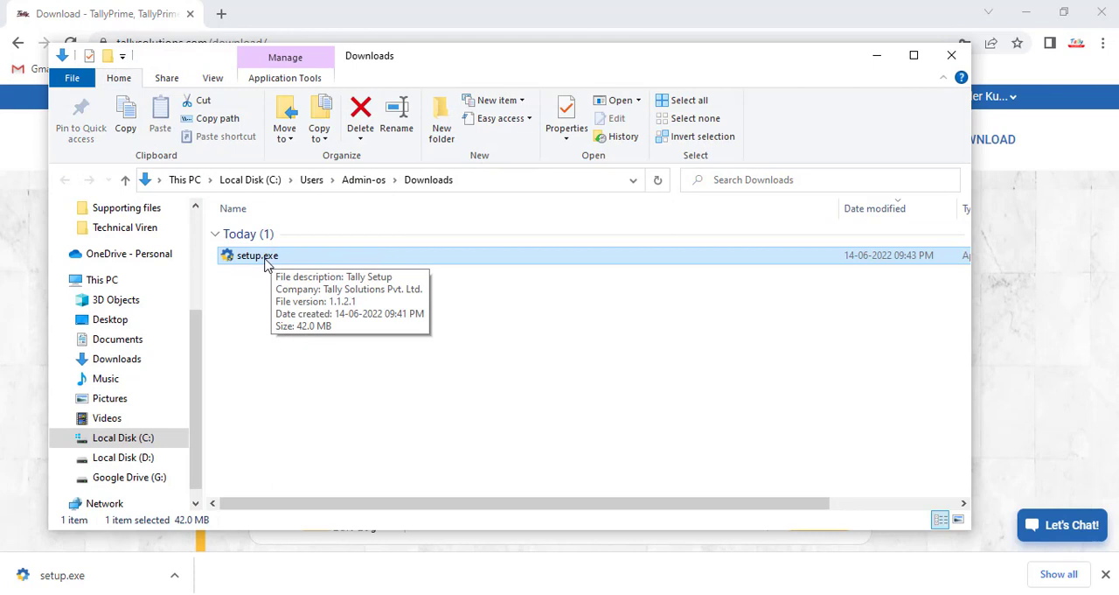
pyautogui.doubleClick(262, 262)
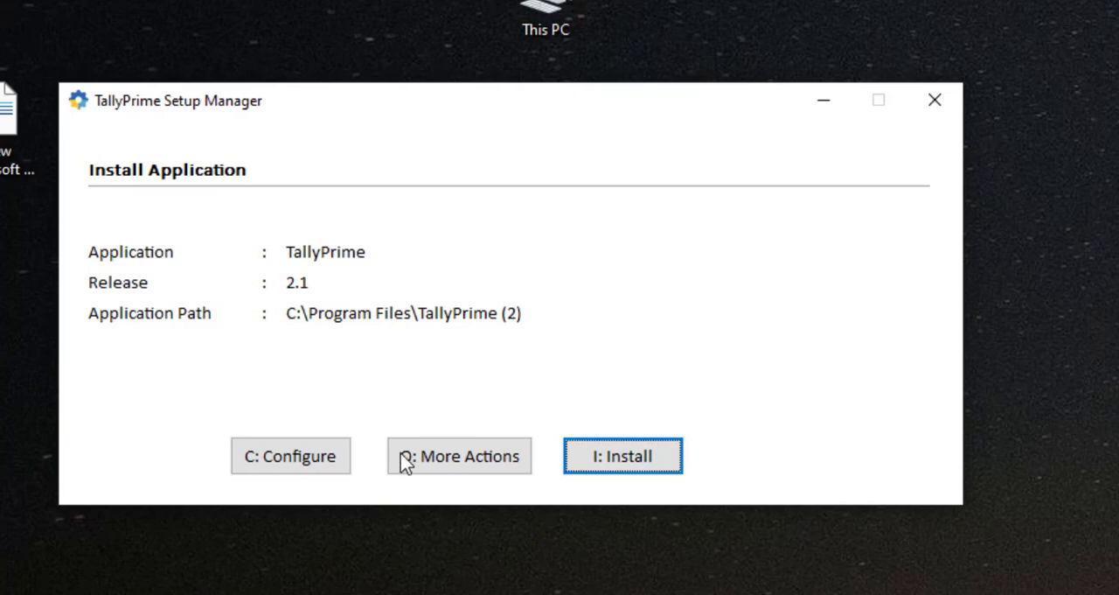
# - Configure the installer's application path as D:\TallyPrime and agree to replace the existing installation there
pyautogui.click(312, 470)
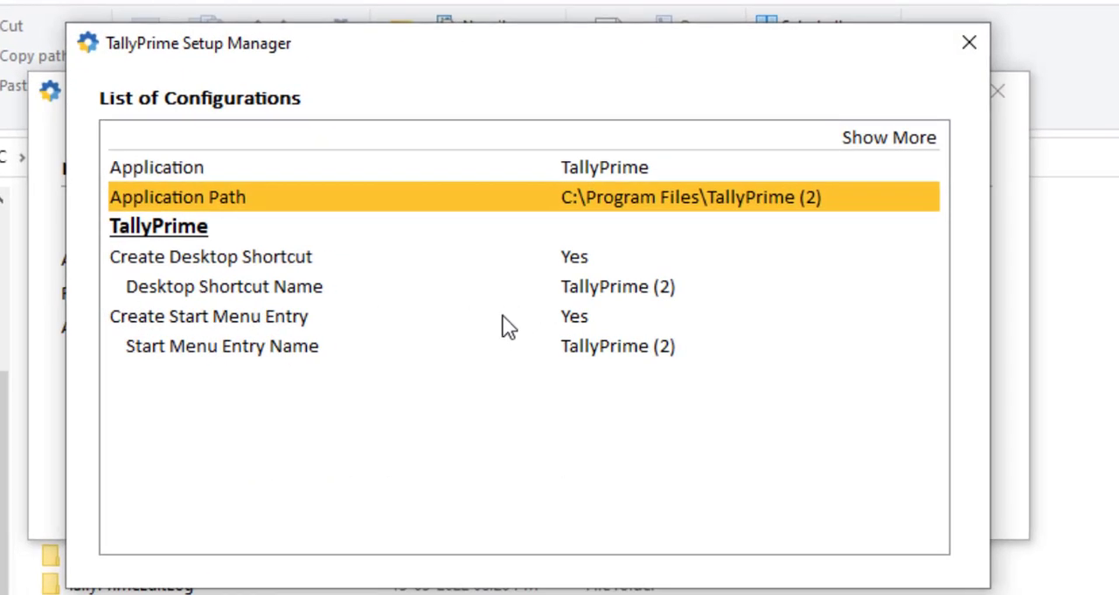
pyautogui.press('Return')
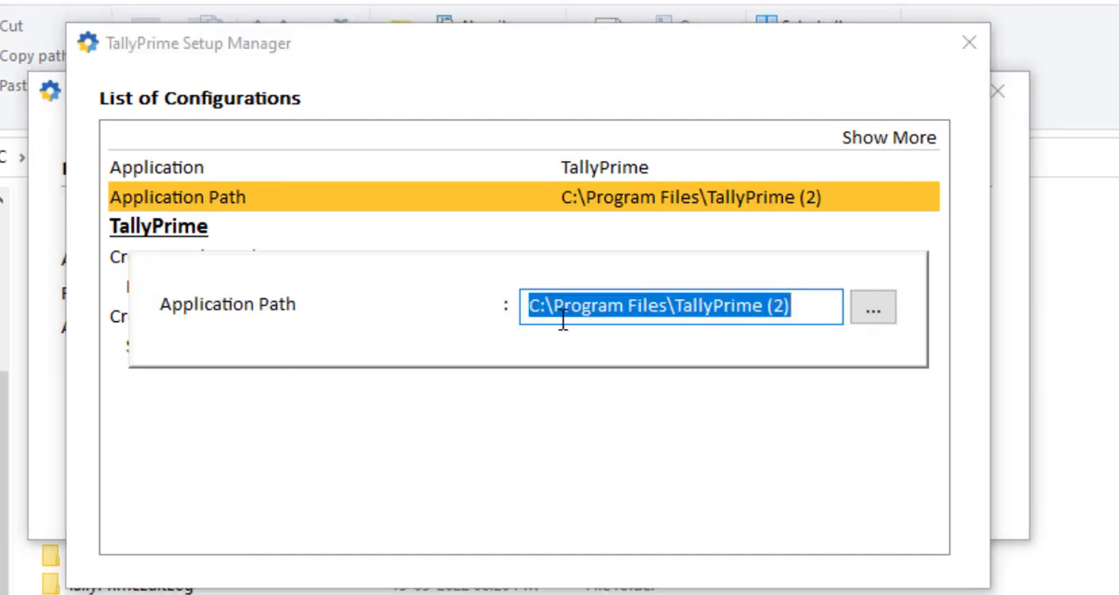
pyautogui.click(542, 305)
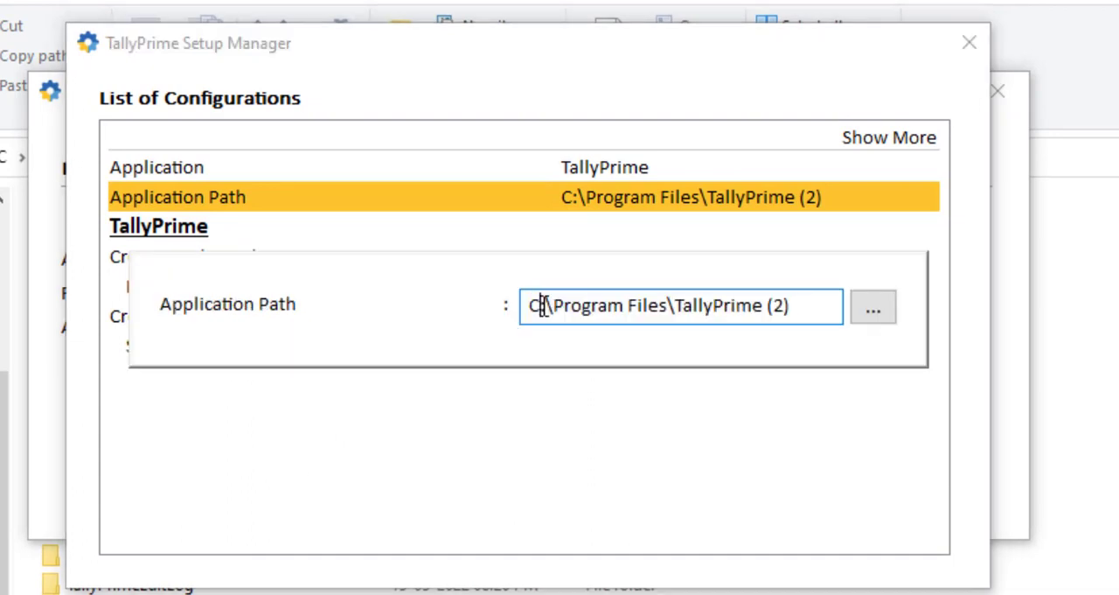
pyautogui.press('BackSpace')
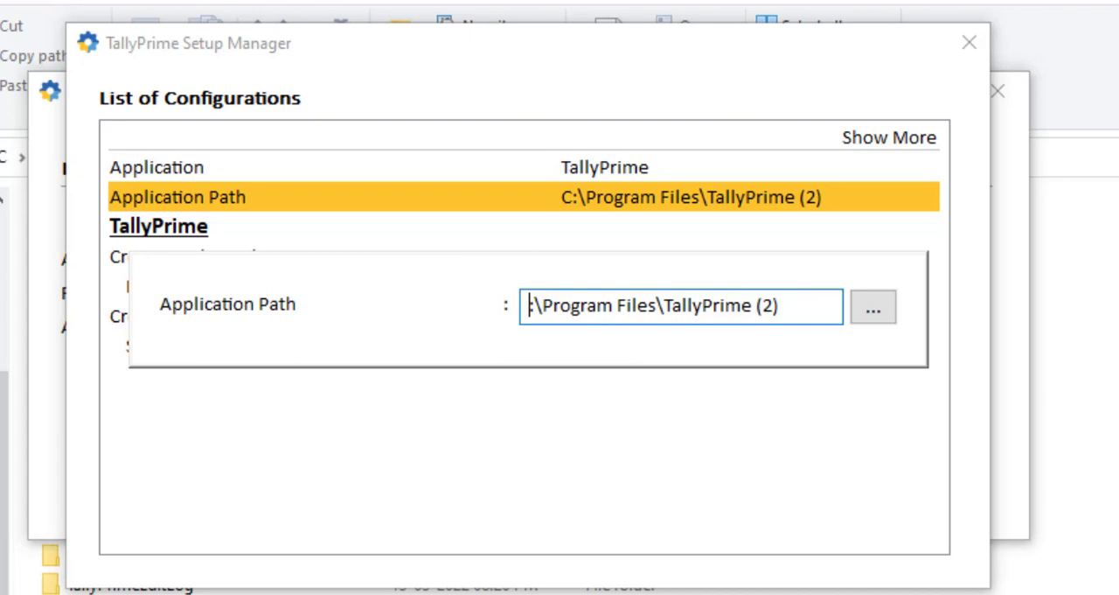
pyautogui.write('D')
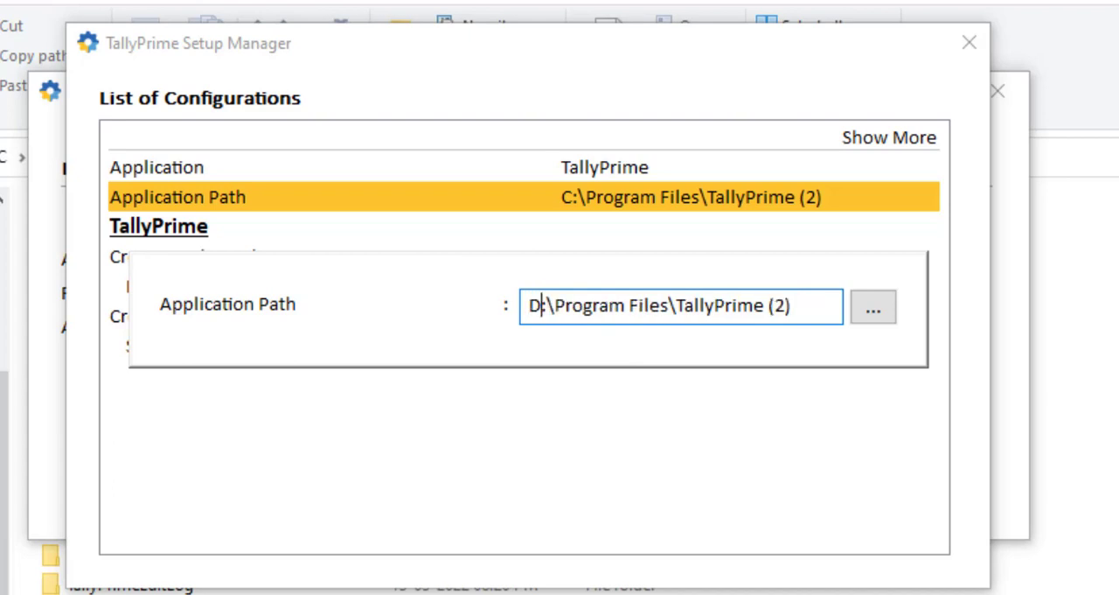
pyautogui.moveTo(555, 305); pyautogui.dragTo(678, 305)
pyautogui.press('BackSpace')
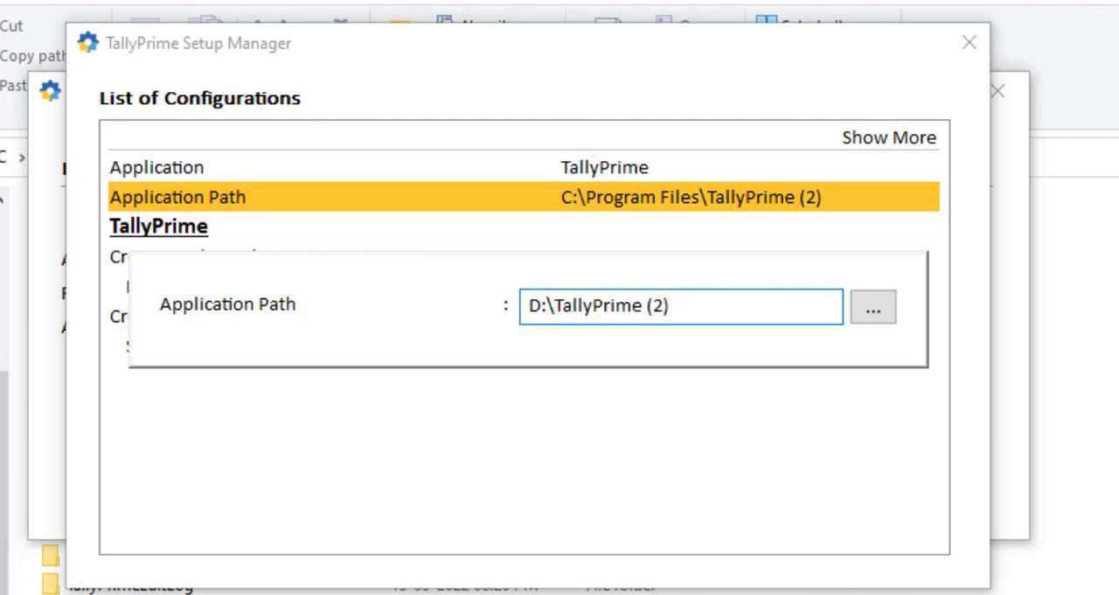
pyautogui.click(704, 313)
pyautogui.press('BackSpace')
pyautogui.press('BackSpace')
pyautogui.press('BackSpace')
pyautogui.press('BackSpace')
pyautogui.press('Return')
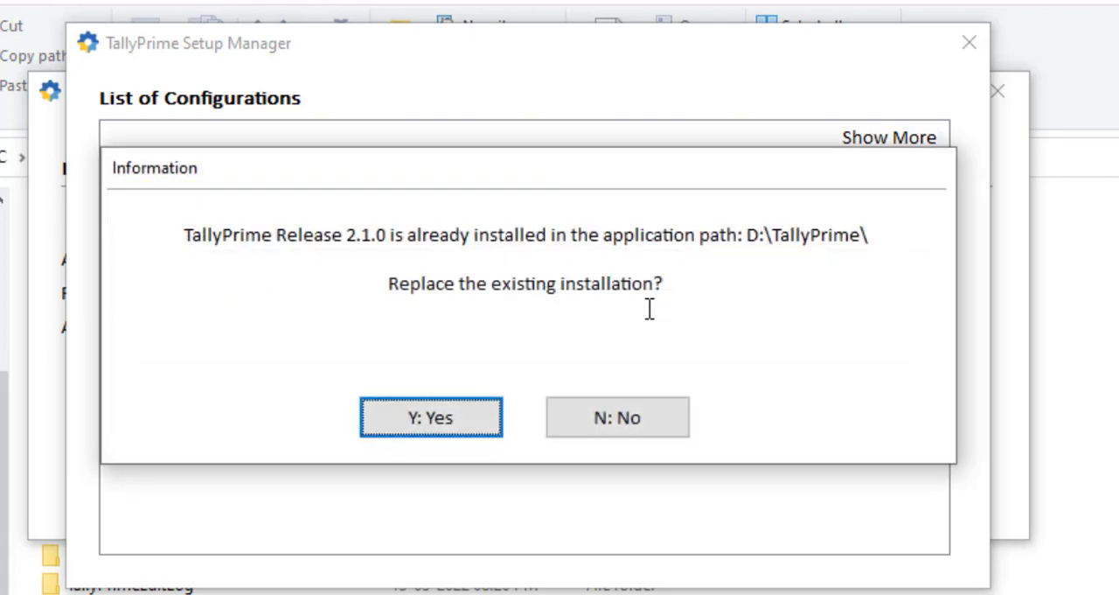
pyautogui.press('y')
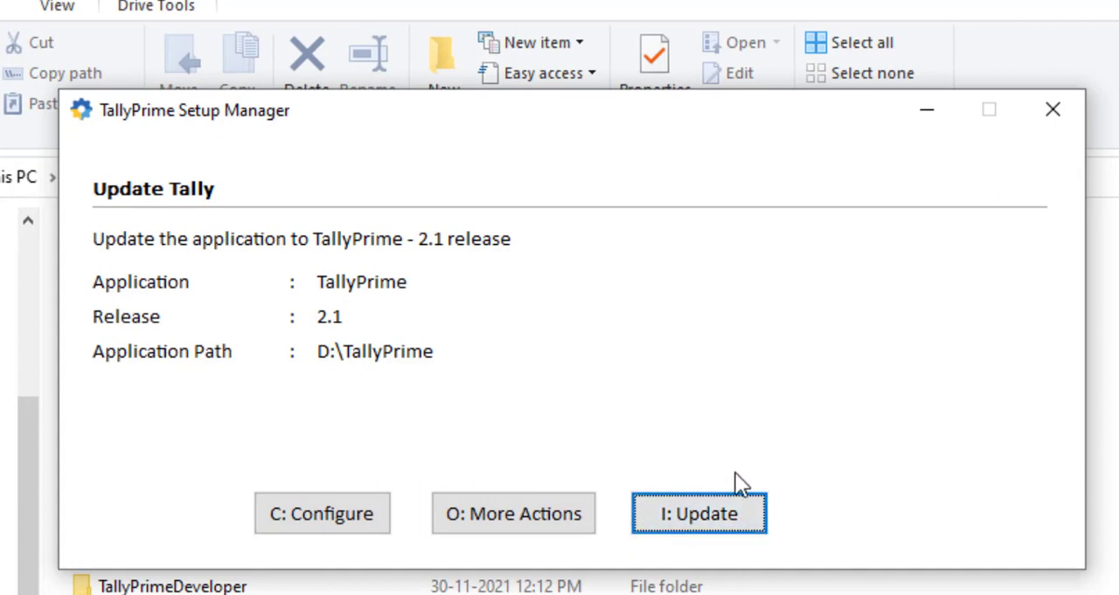
# - Run the TallyPrime 2.1 update and start TallyPrime in Educational Mode
pyautogui.click(715, 516)
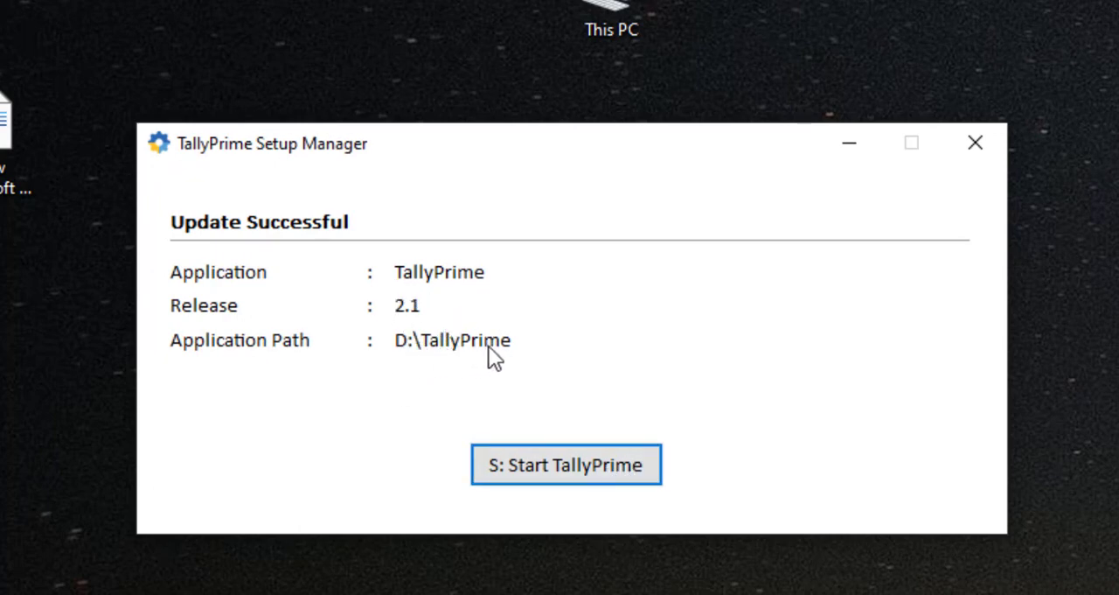
pyautogui.click(573, 475)
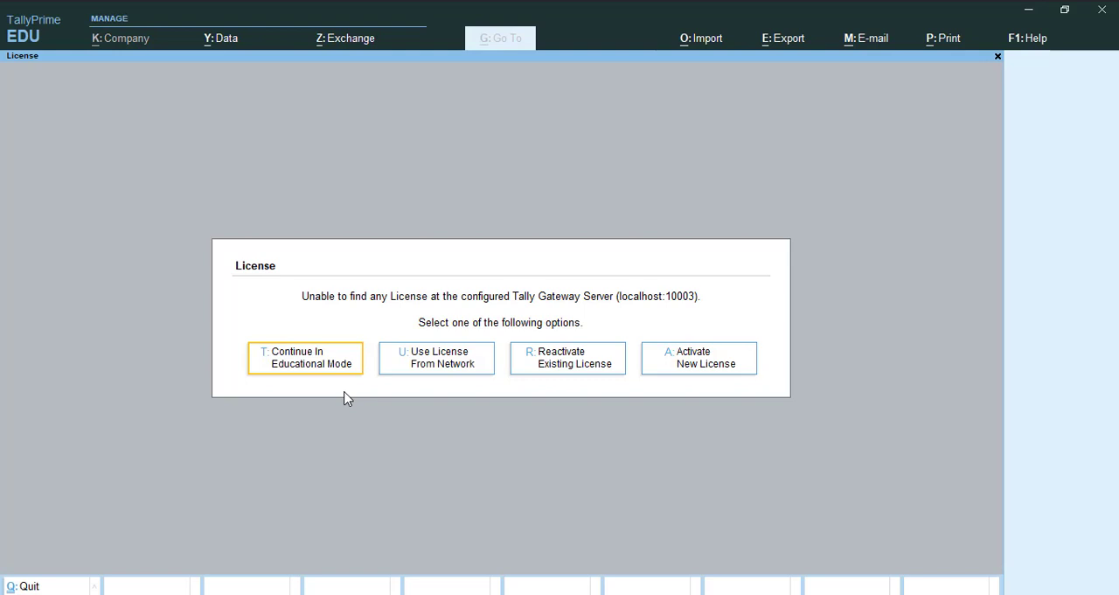
pyautogui.press('Return')
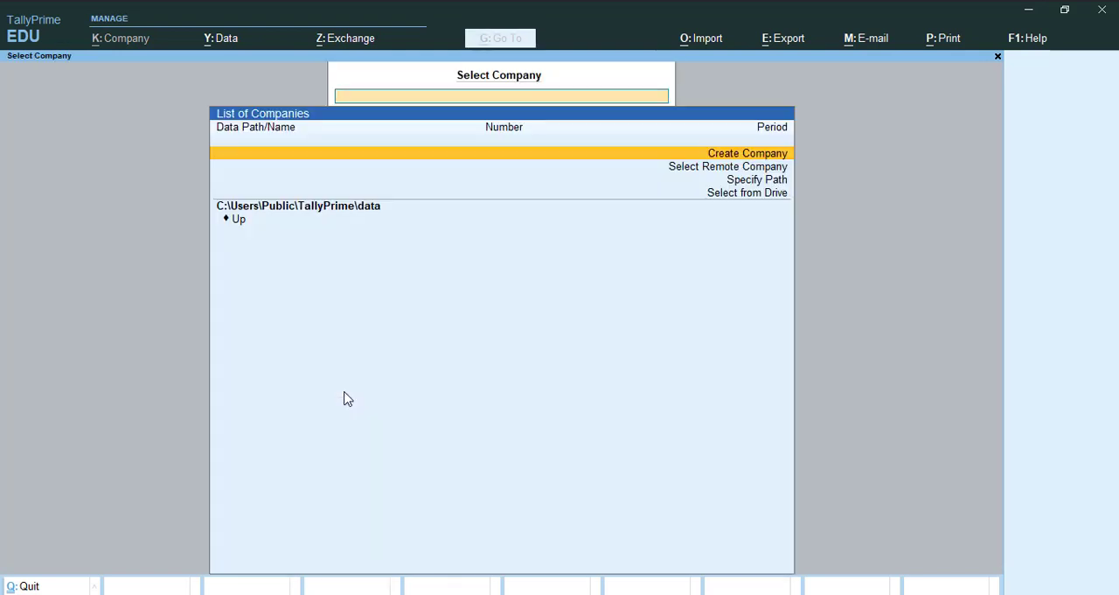